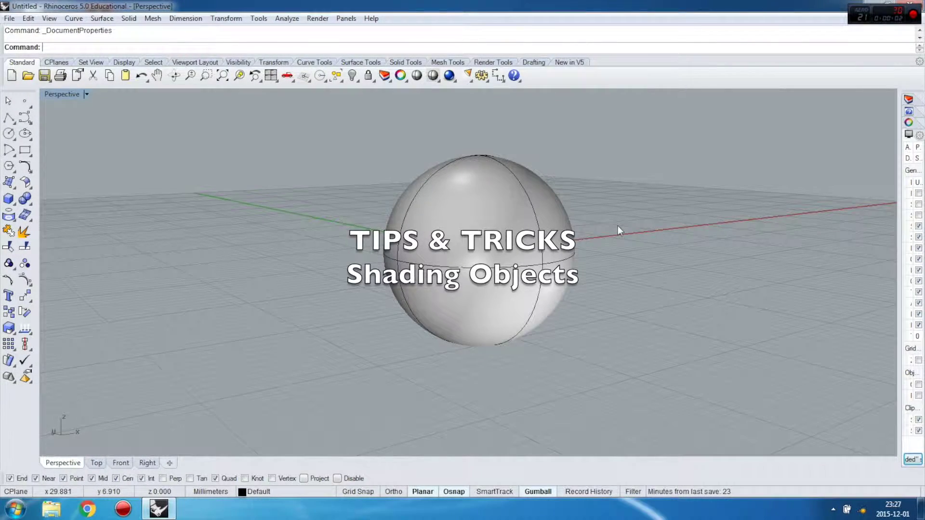
# - Open Document Properties at the Shaded display mode settings
pyautogui.scroll(-2, 580, 175)
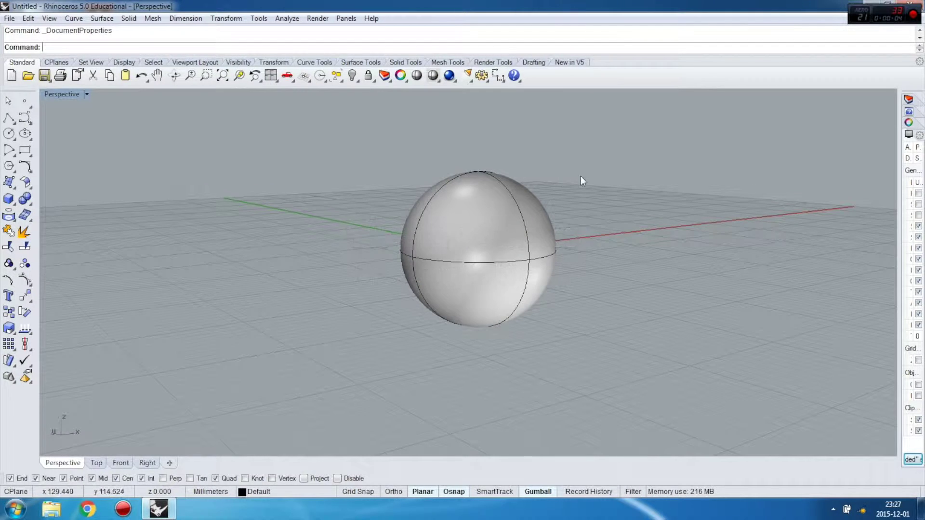
pyautogui.scroll(2, 554, 188)
pyautogui.scroll(2, 554, 188)
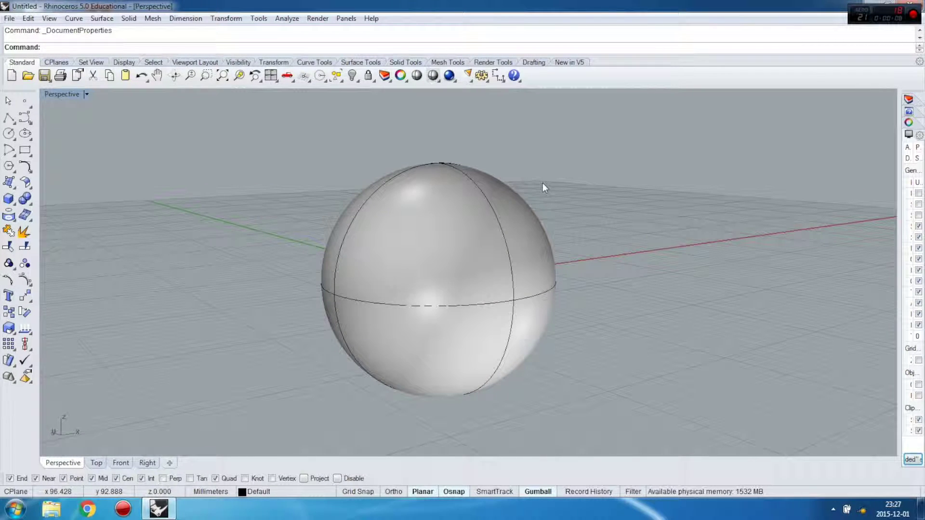
pyautogui.click(9, 19)
pyautogui.click(71, 230)
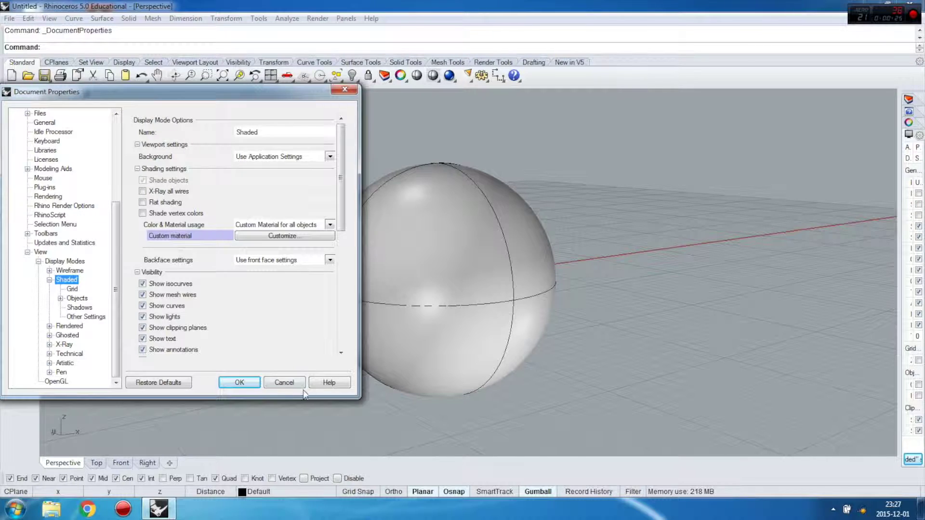
# - Cancel Document Properties, widen the Display panel, and open the full Shaded mode settings
pyautogui.click(280, 383)
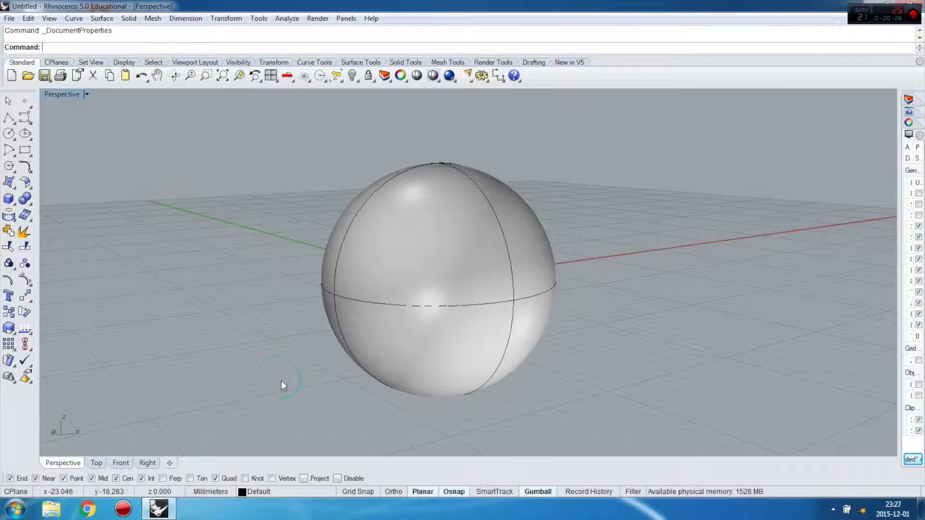
pyautogui.moveTo(897, 112); pyautogui.dragTo(804, 118)
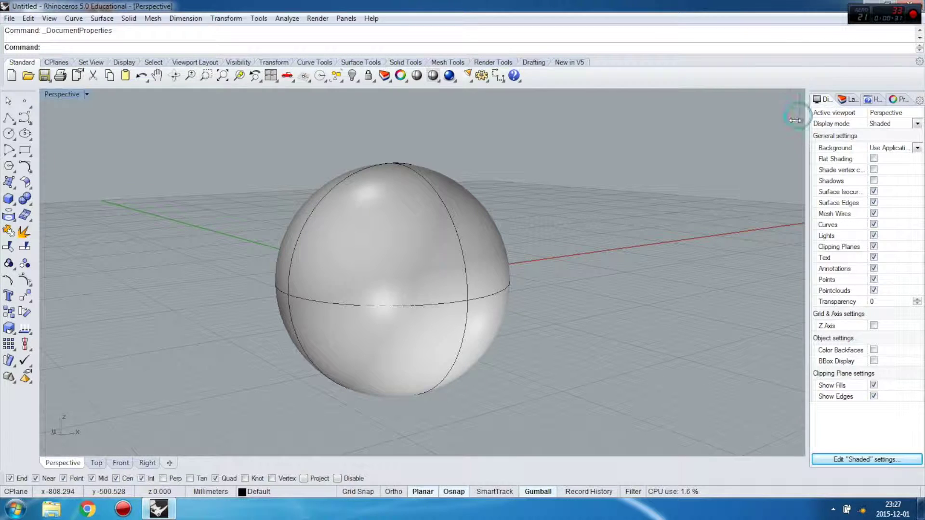
pyautogui.moveTo(804, 118); pyautogui.dragTo(790, 116)
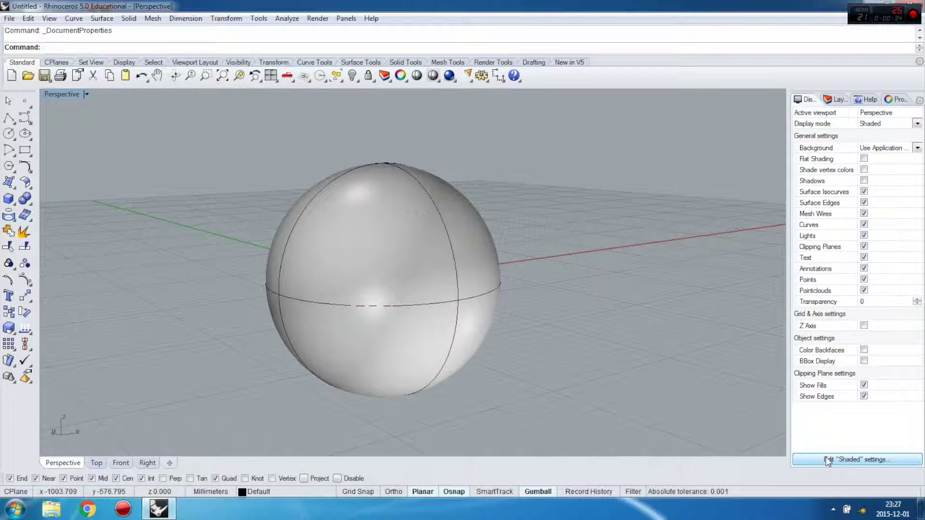
pyautogui.click(855, 461)
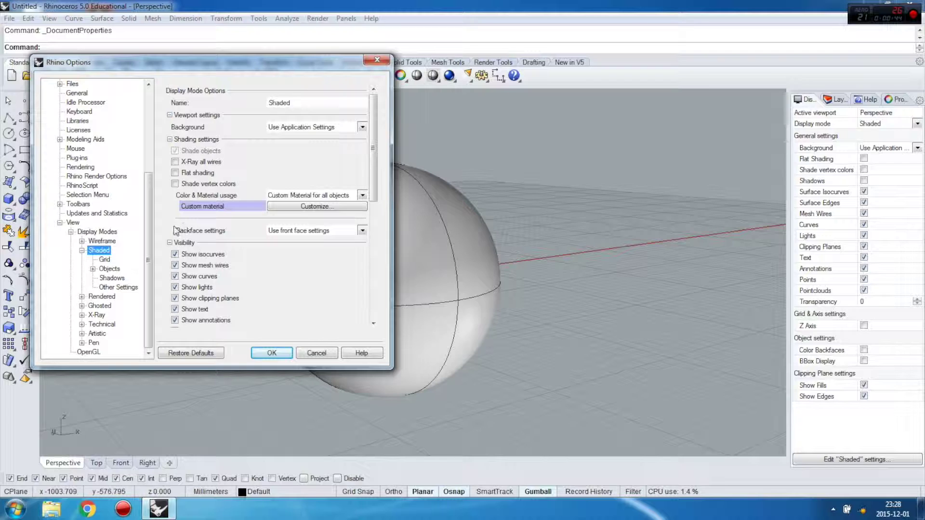
pyautogui.click(362, 195)
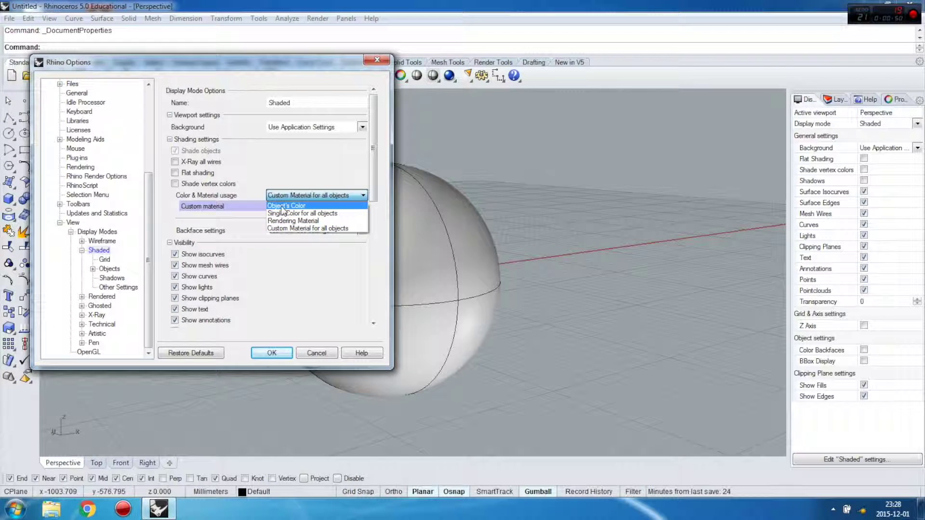
# - Try Object's Color and Rendering Material, then settle on Custom material for all objects
pyautogui.click(291, 206)
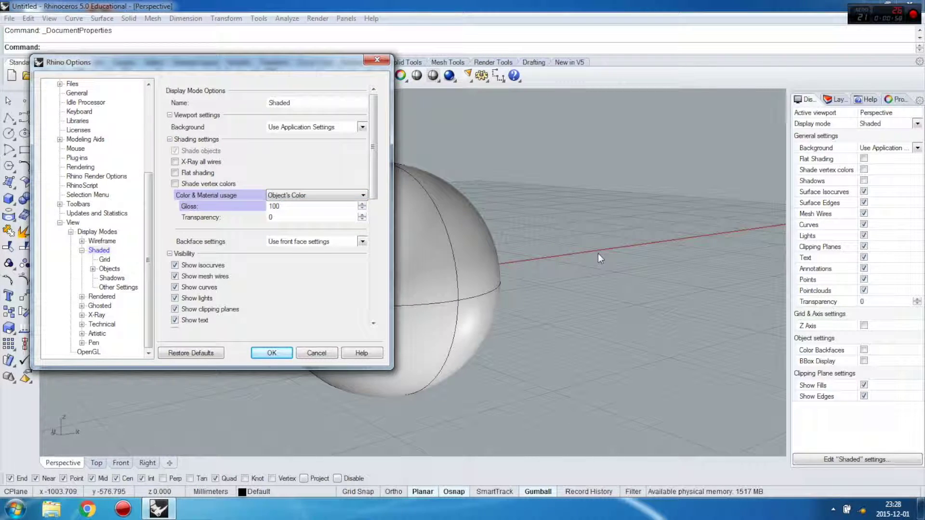
pyautogui.scroll(-1, 341, 194)
pyautogui.click(314, 181)
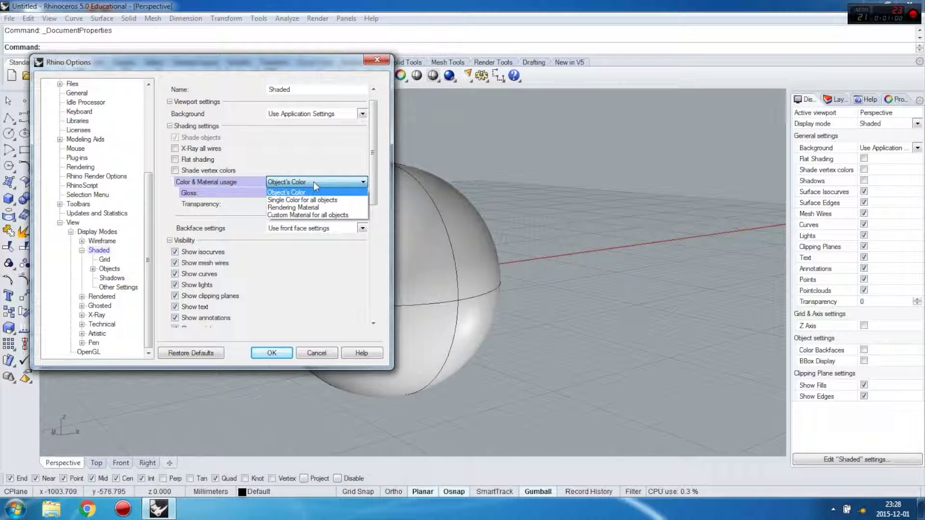
pyautogui.click(317, 208)
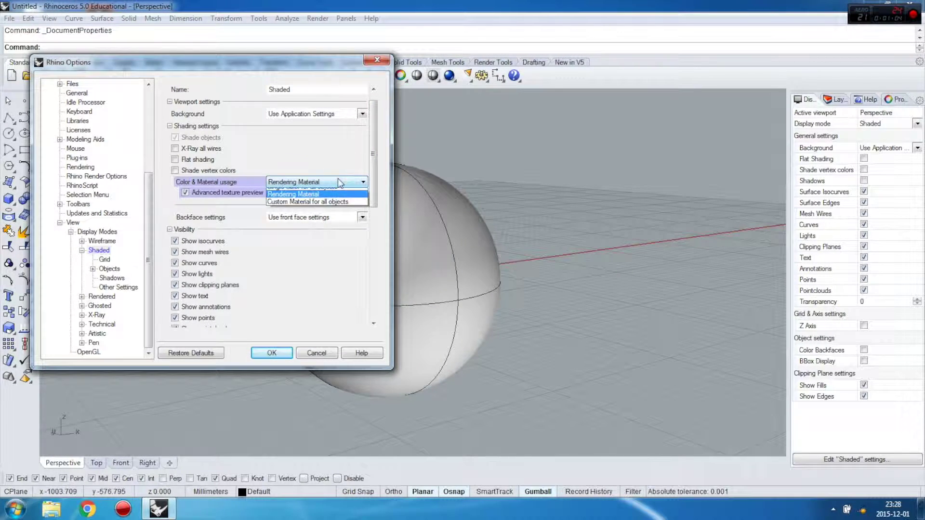
pyautogui.click(338, 181)
pyautogui.click(312, 215)
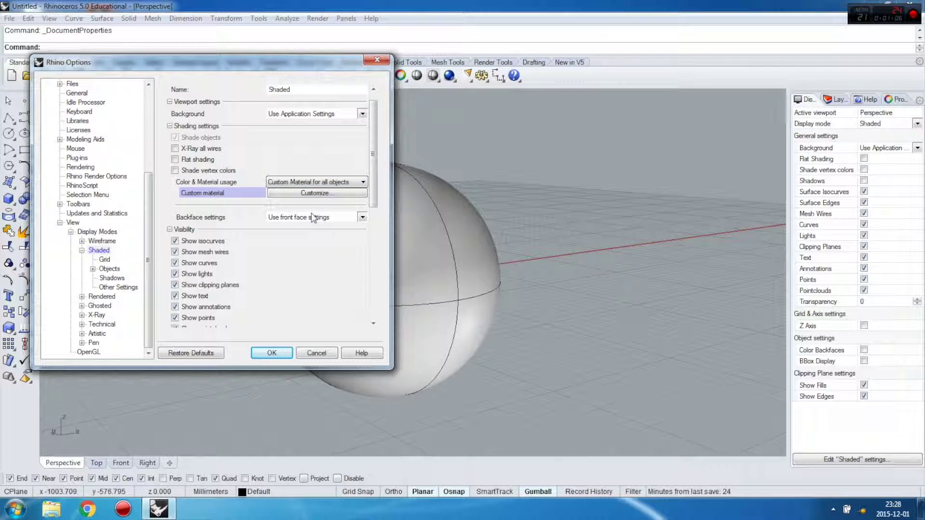
# - Make the custom material override object colour with green, accept both dialogs, and orbit the sphere
pyautogui.click(304, 195)
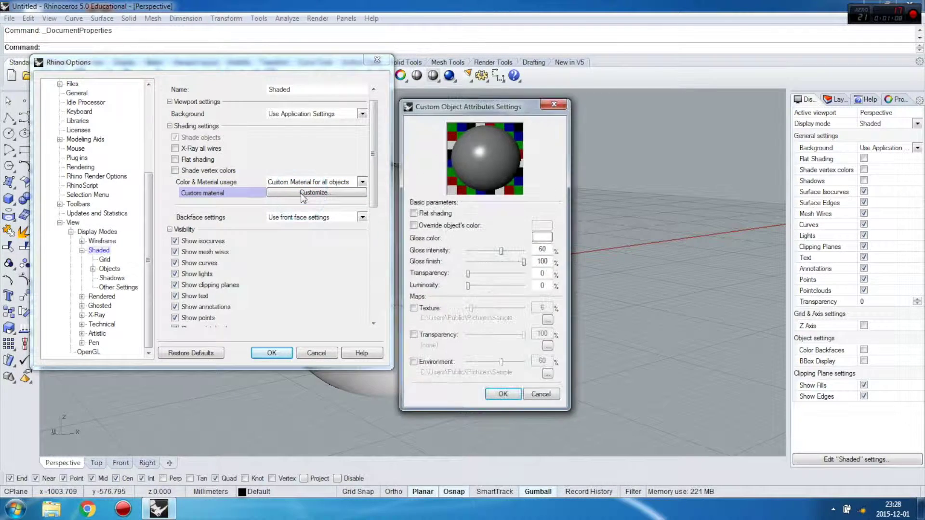
pyautogui.click(414, 226)
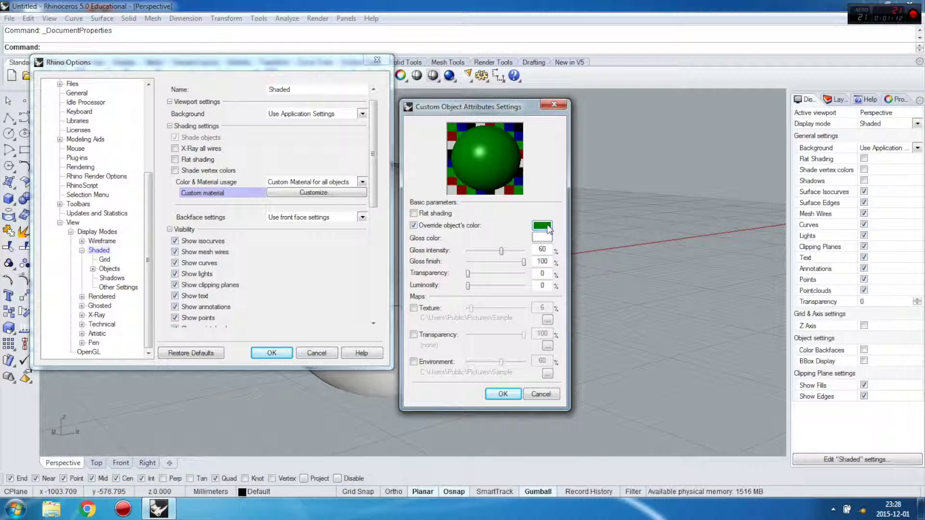
pyautogui.click(503, 393)
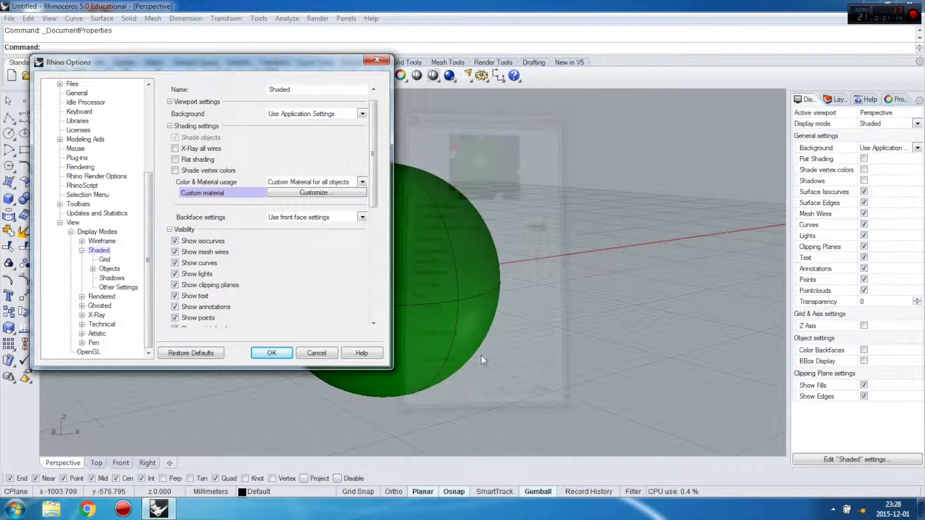
pyautogui.click(273, 354)
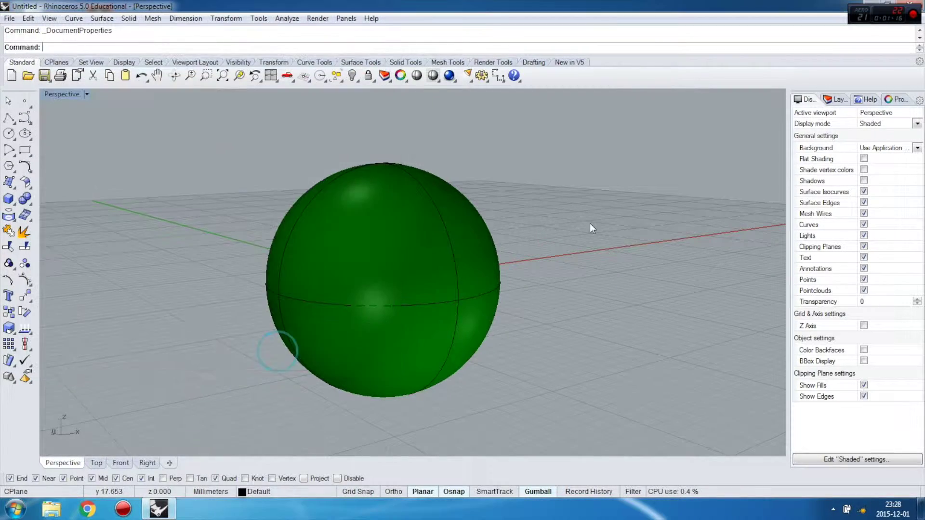
pyautogui.scroll(-2, 589, 223)
pyautogui.scroll(5, 451, 228)
pyautogui.moveTo(430, 143); pyautogui.dragTo(453, 241, button='right')
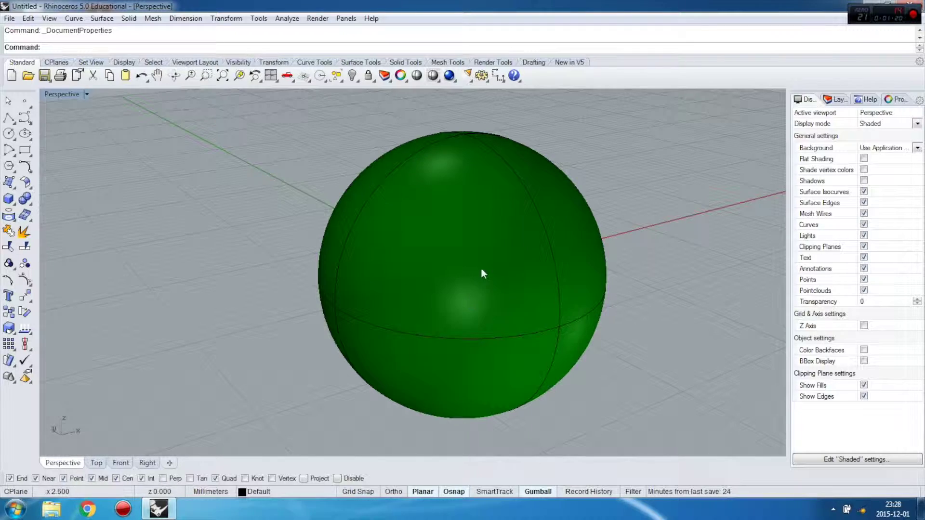
# - Lower the custom material's gloss intensity and gloss finish, then apply it
pyautogui.click(856, 459)
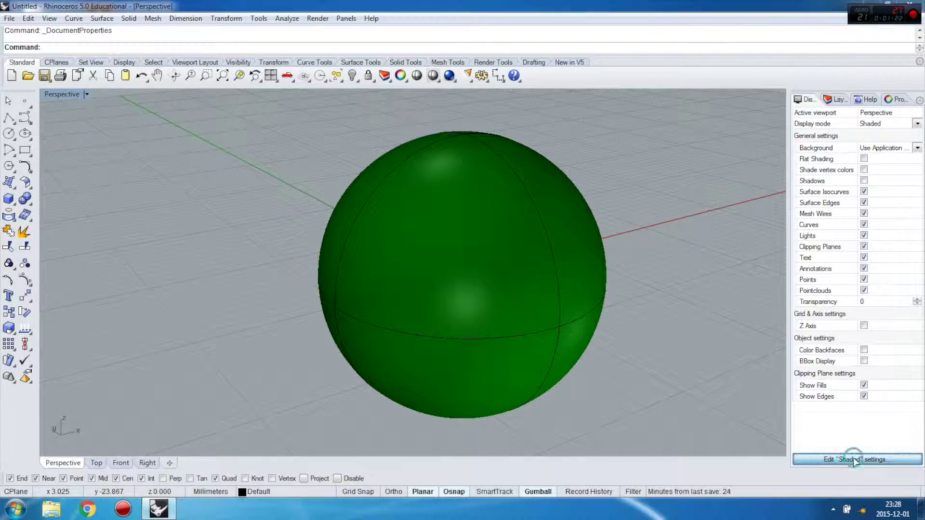
pyautogui.click(327, 207)
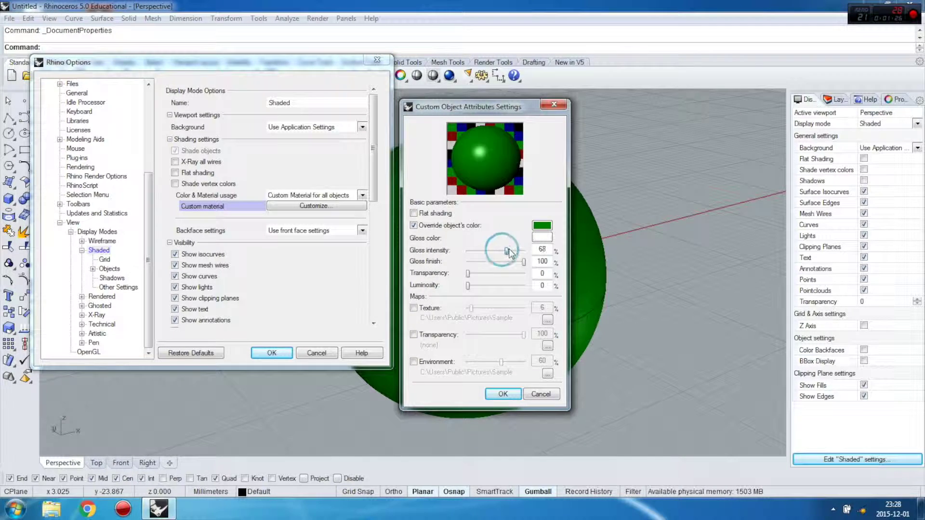
pyautogui.moveTo(501, 251)
pyautogui.mouseDown()
pyautogui.moveTo(518, 250)
pyautogui.moveTo(470, 262)
pyautogui.moveTo(508, 262)
pyautogui.moveTo(514, 253)
pyautogui.moveTo(499, 252)
pyautogui.mouseUp()
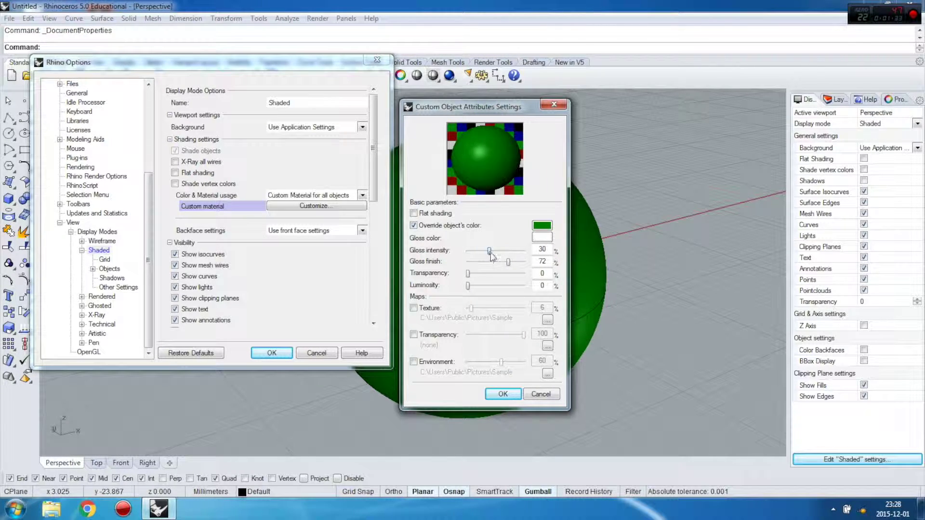
pyautogui.click(502, 394)
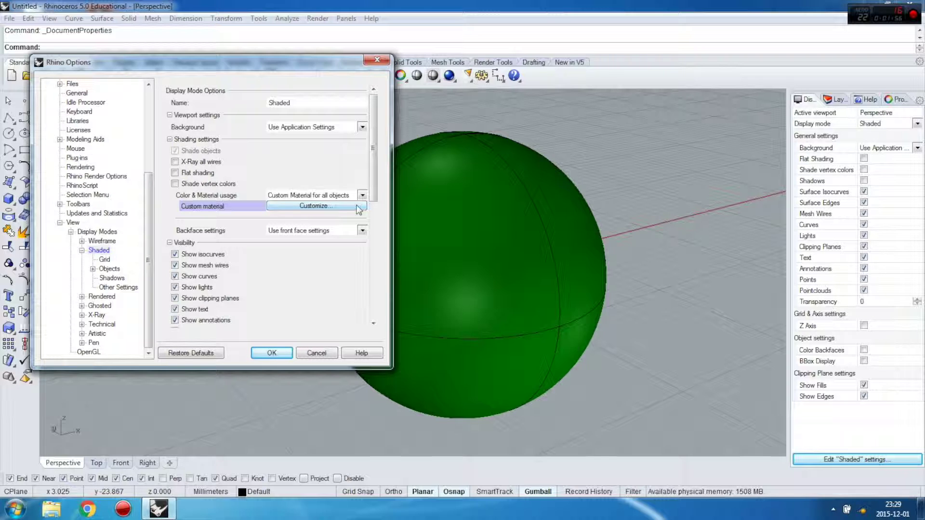
# - Change Shaded Color & Material usage to Rendering Material, then to Object's Color
pyautogui.click(363, 195)
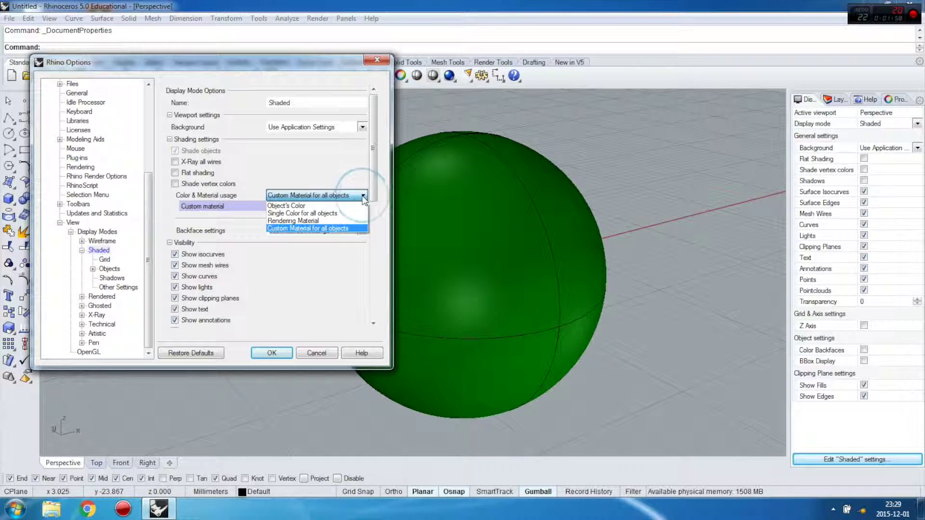
pyautogui.click(329, 223)
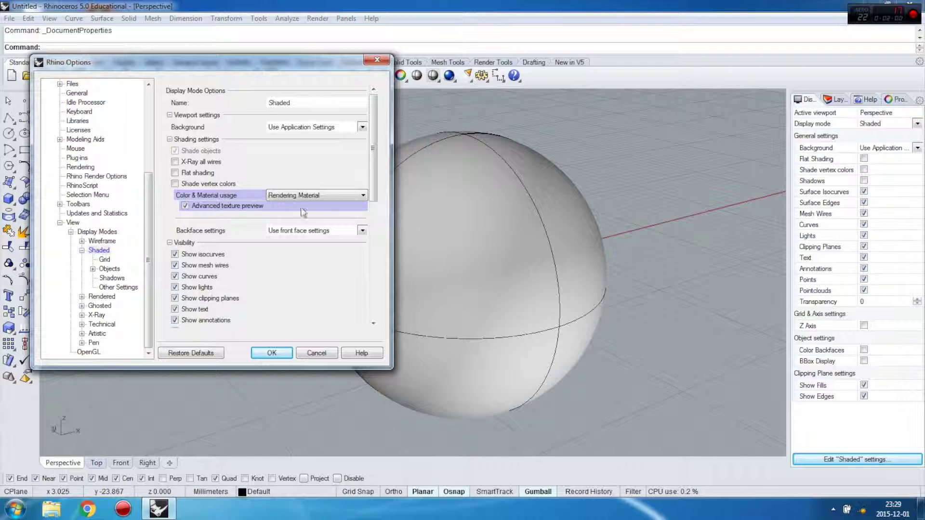
pyautogui.click(324, 196)
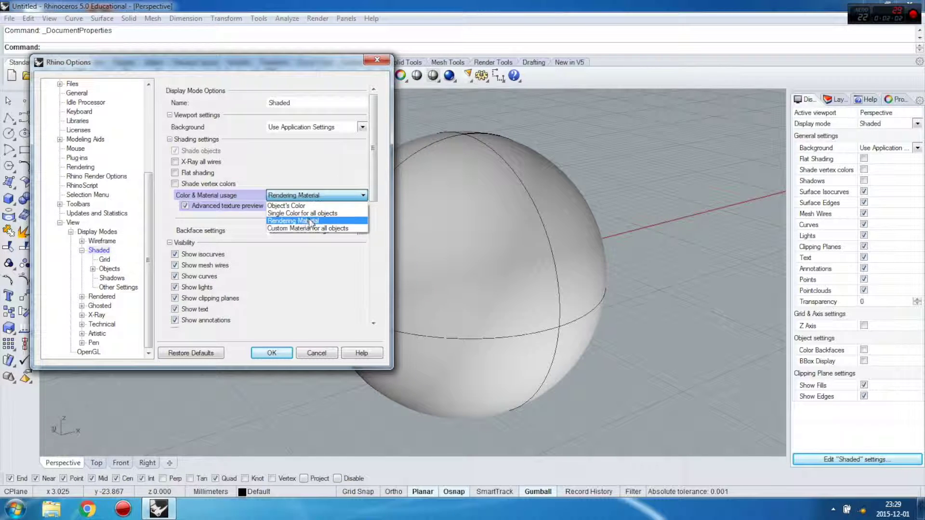
pyautogui.click(312, 206)
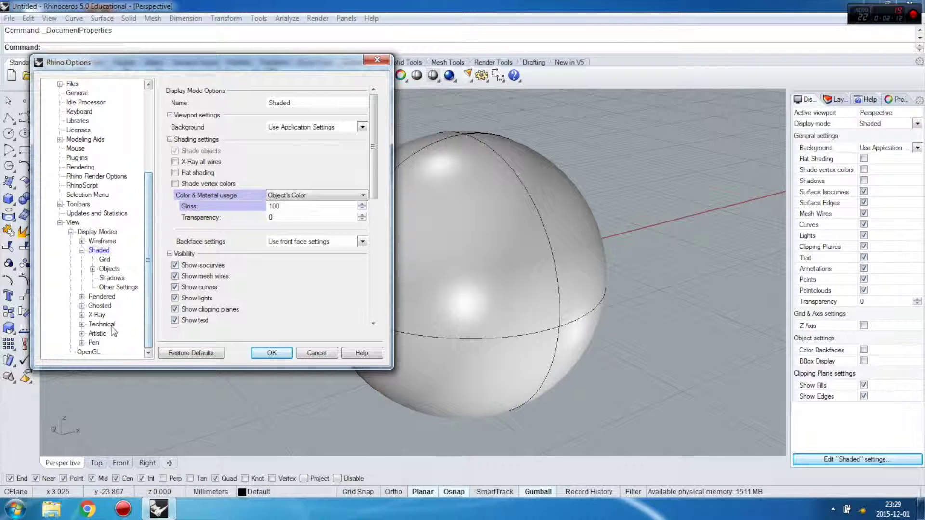
# - Enable OpenGL accelerated hardware modes and close the options
pyautogui.click(96, 353)
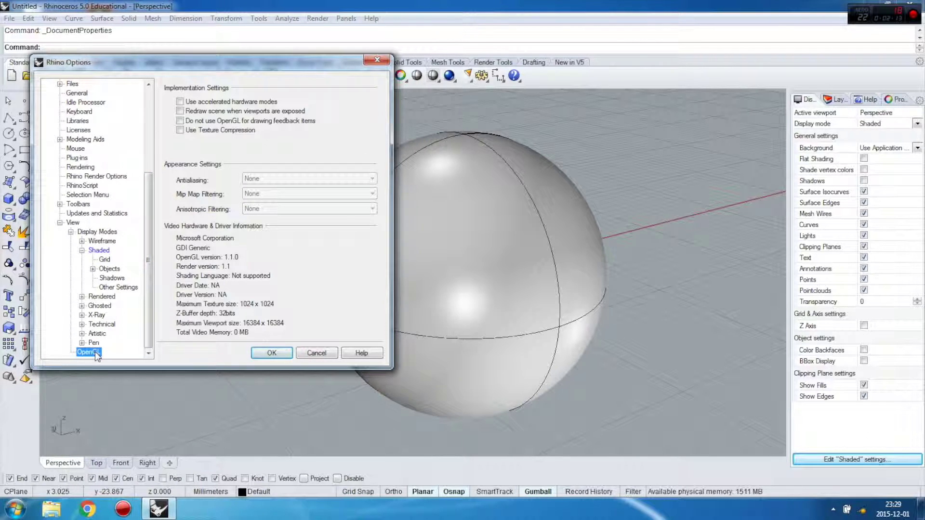
pyautogui.click(180, 102)
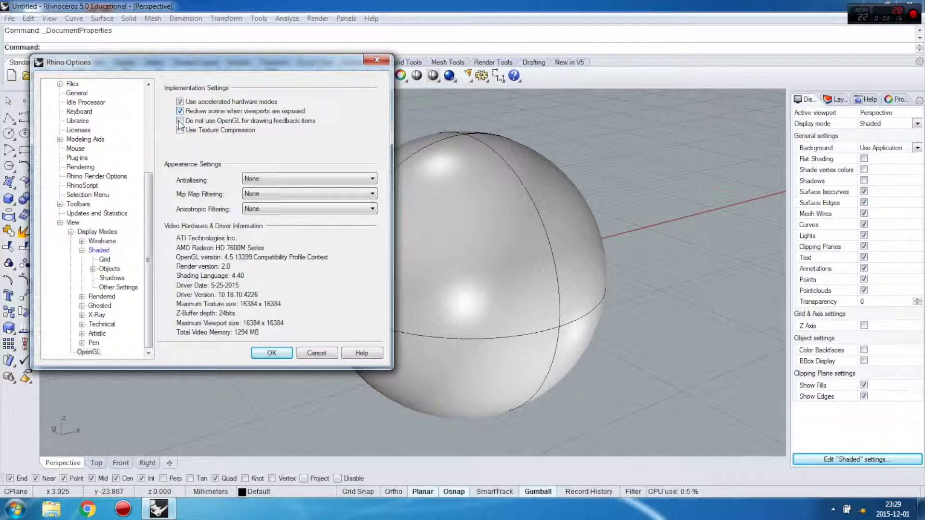
pyautogui.click(272, 353)
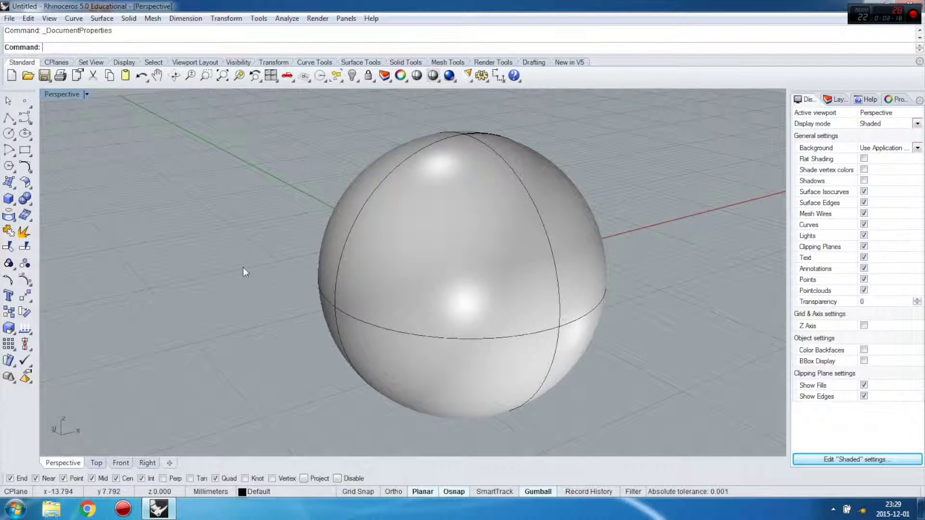
pyautogui.moveTo(382, 212)
pyautogui.mouseDown(button='right')
pyautogui.moveTo(505, 210)
pyautogui.moveTo(437, 165)
pyautogui.moveTo(543, 215)
pyautogui.moveTo(572, 206)
pyautogui.moveTo(220, 174)
pyautogui.moveTo(324, 177)
pyautogui.moveTo(300, 183)
pyautogui.moveTo(490, 243)
pyautogui.mouseUp(button='right')
# - Orbit the Perspective view to a lower angle around the grey sphere
pyautogui.scroll(-3, 488, 242)
pyautogui.scroll(3, 376, 239)
pyautogui.moveTo(283, 211)
pyautogui.mouseDown(button='right')
pyautogui.moveTo(373, 206)
pyautogui.moveTo(433, 148)
pyautogui.moveTo(361, 200)
pyautogui.moveTo(372, 197)
pyautogui.mouseUp(button='right')
pyautogui.scroll(-3, 400, 184)
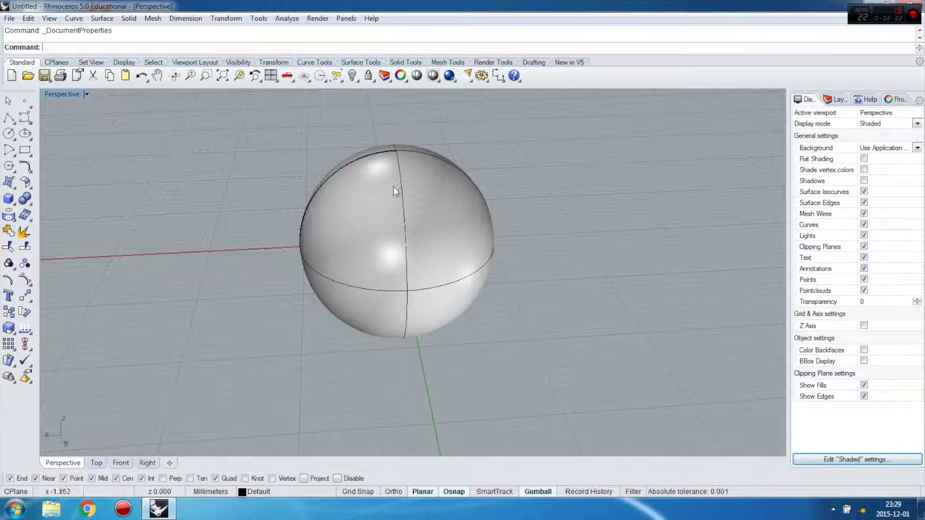
pyautogui.scroll(3, 363, 181)
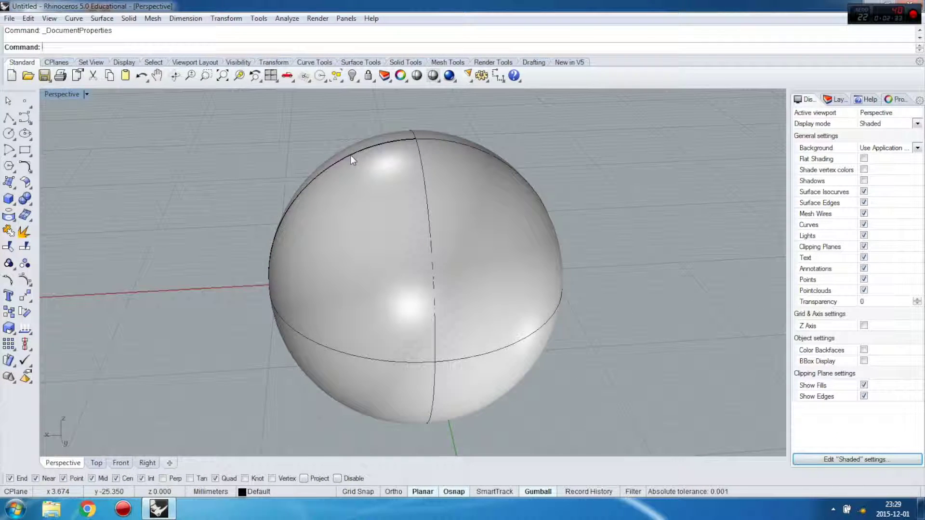
pyautogui.click(10, 18)
# - Open Document Properties and browse the tree to the Mesh settings page
pyautogui.click(37, 227)
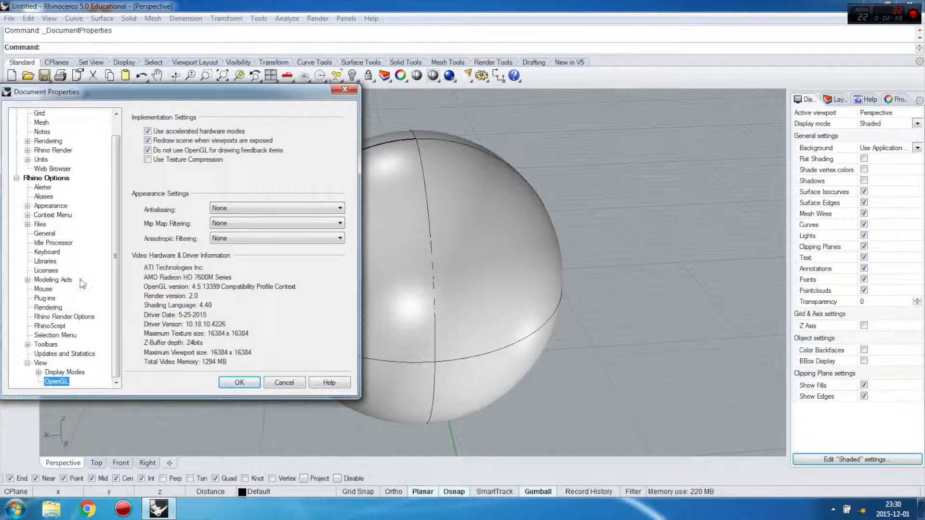
pyautogui.click(39, 372)
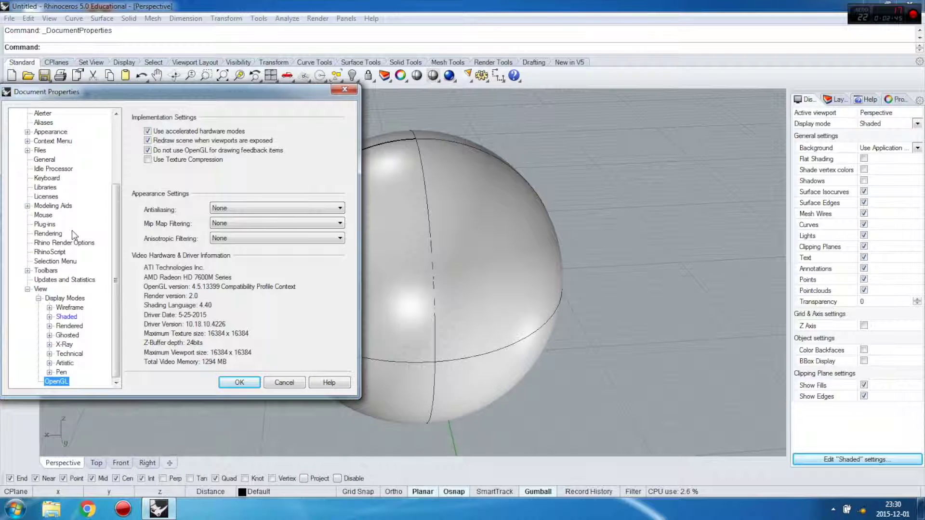
pyautogui.click(27, 132)
pyautogui.click(51, 132)
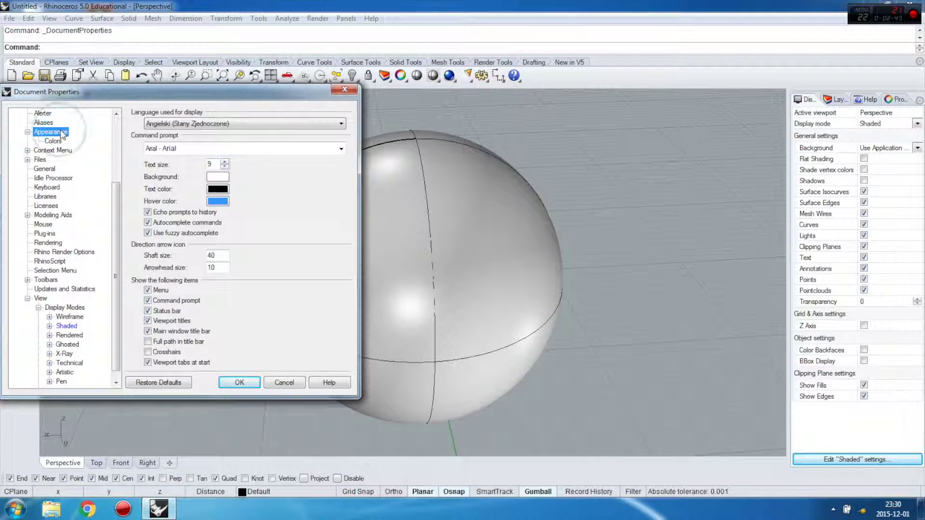
pyautogui.scroll(-1, 108, 198)
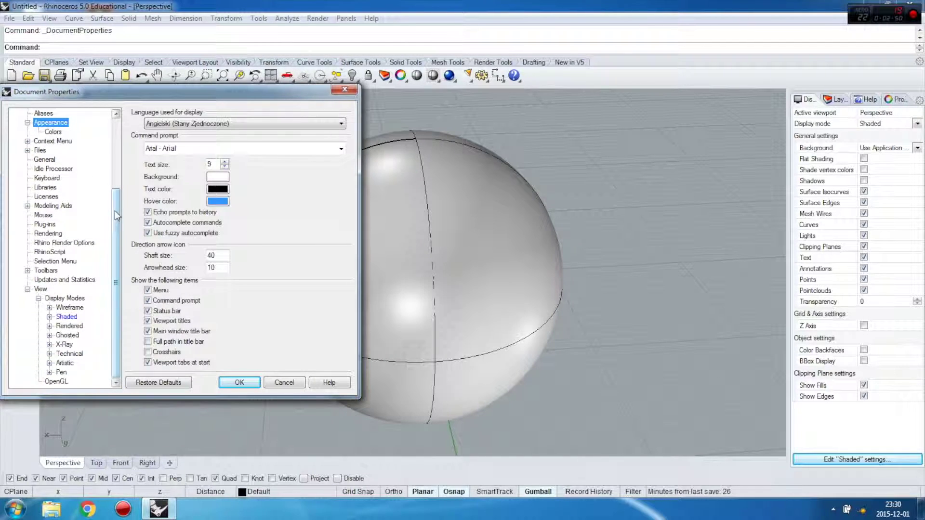
pyautogui.scroll(3, 110, 208)
pyautogui.scroll(2, 72, 193)
pyautogui.click(34, 141)
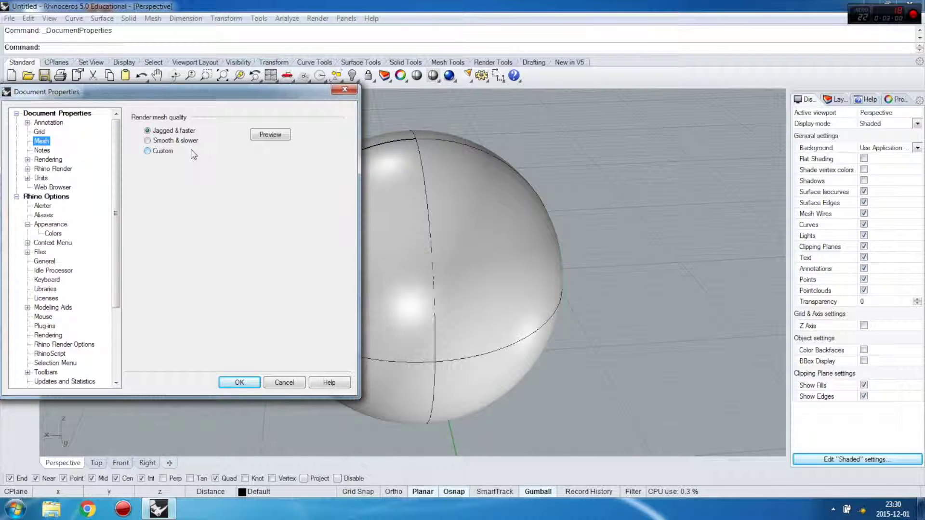
# - Set render mesh quality to Smooth & slower and orbit the remeshed sphere
pyautogui.click(147, 144)
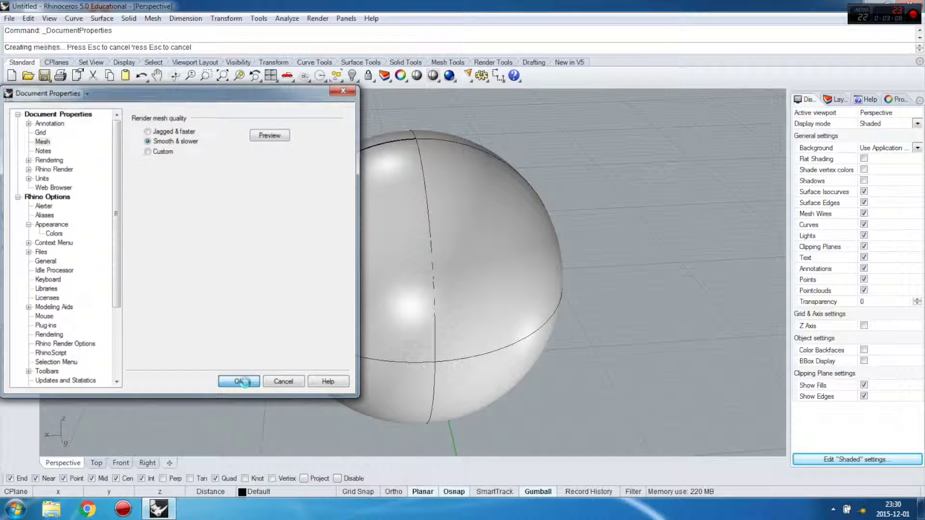
pyautogui.moveTo(351, 235)
pyautogui.mouseDown(button='right')
pyautogui.moveTo(337, 244)
pyautogui.moveTo(378, 260)
pyautogui.moveTo(351, 161)
pyautogui.moveTo(379, 212)
pyautogui.moveTo(393, 215)
pyautogui.mouseUp(button='right')
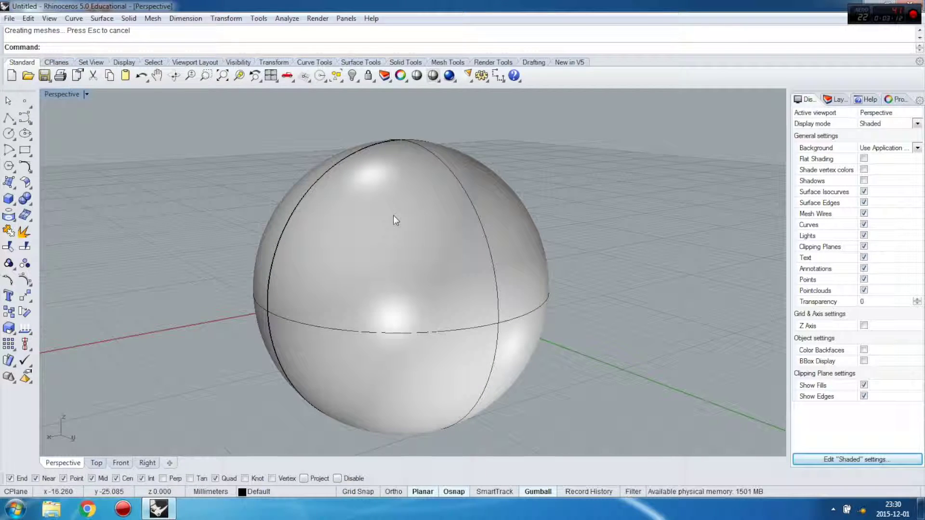